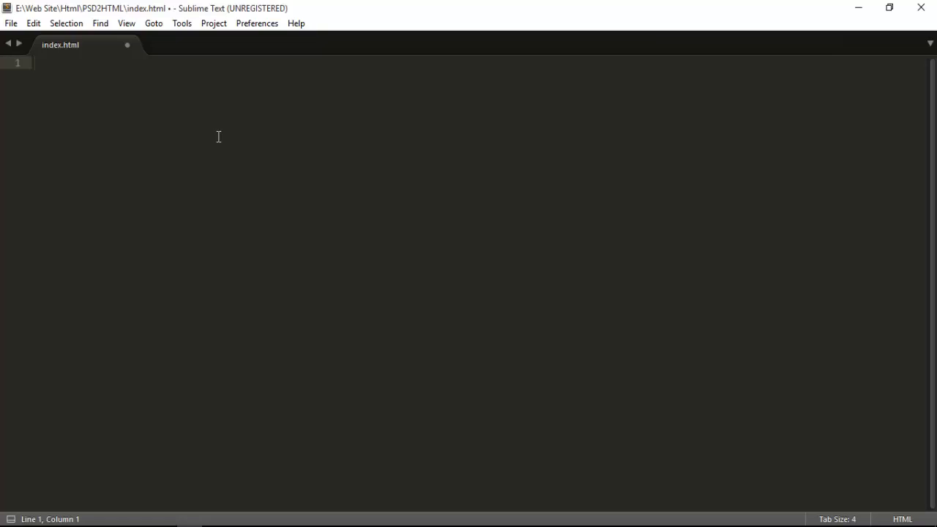
# - Try to expand the html:5 abbreviation in index.html, and clear the line
pyautogui.write('html:5')
pyautogui.hotkey('ctrl', 'e')
pyautogui.press('BackSpace')
pyautogui.press('BackSpace')
pyautogui.press('BackSpace')
pyautogui.press('BackSpace')
pyautogui.press('BackSpace')
pyautogui.press('BackSpace')
# - Switch to Chrome, search Google for "packagecontroll" and open the Package Control website
pyautogui.click(165, 526)
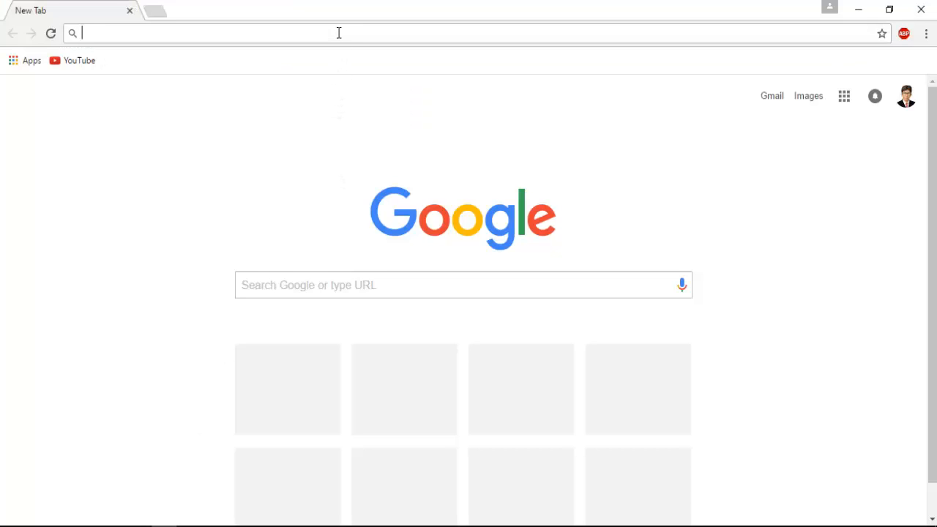
pyautogui.write('pac')
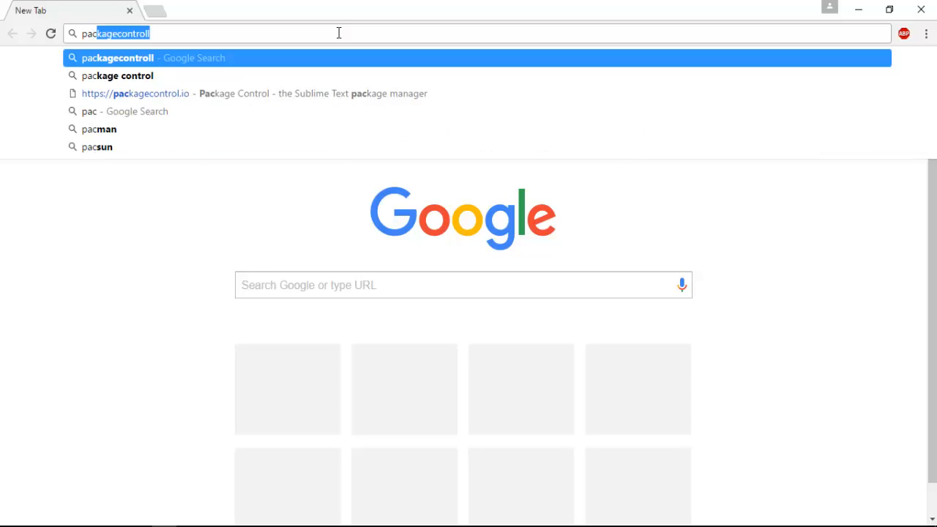
pyautogui.press('Right')
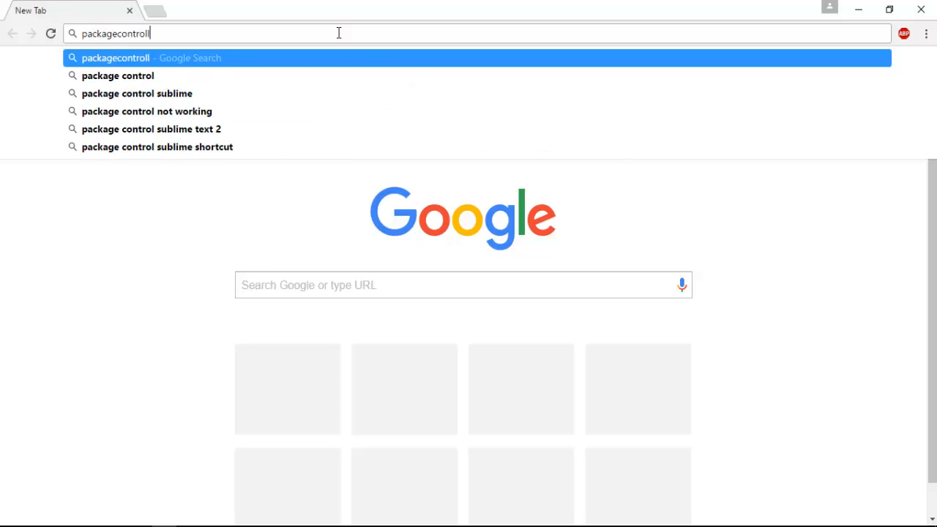
pyautogui.press('Return')
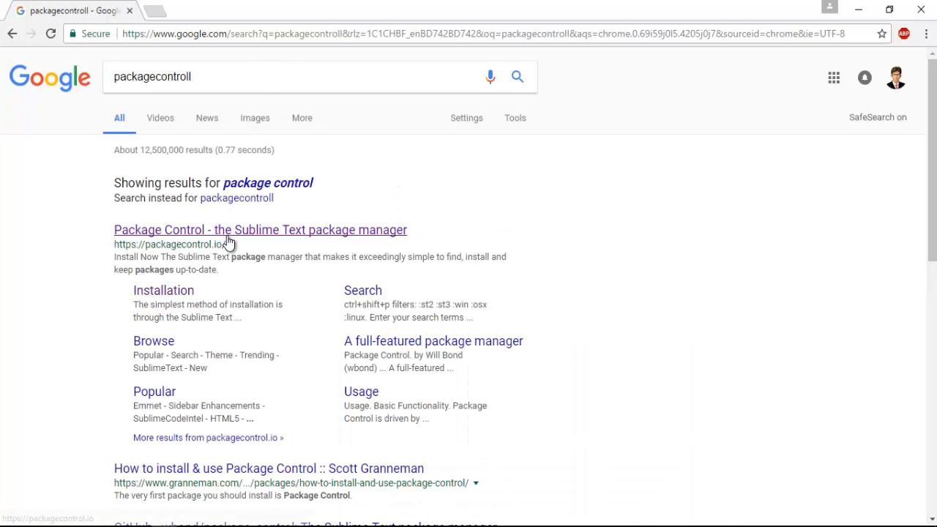
pyautogui.click(211, 235)
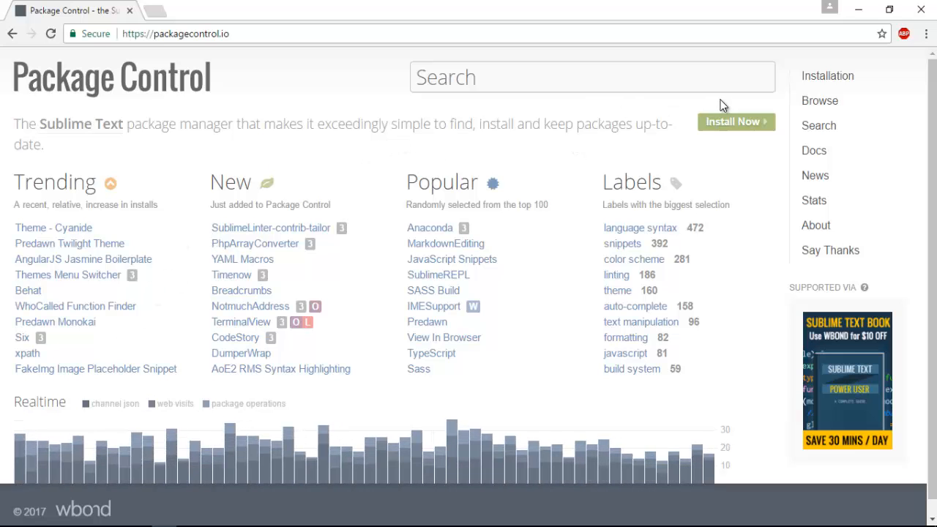
# - Open the site's Installation page and bring the simple console install code into view
pyautogui.click(842, 83)
pyautogui.scroll(-2, 168, 408)
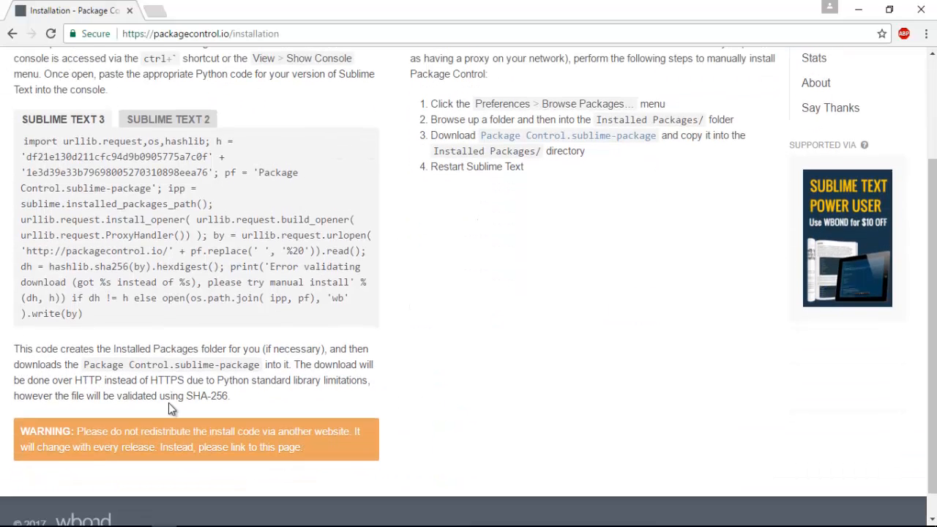
pyautogui.scroll(2, 146, 323)
pyautogui.scroll(-1, 176, 205)
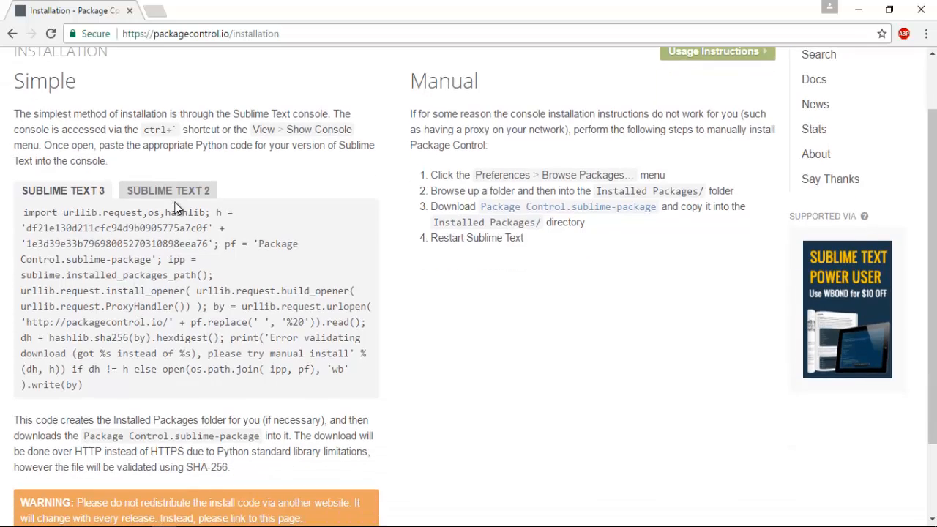
# - Look at the Sublime Text 2 version of the install code and return to the Sublime Text 3 version
pyautogui.click(176, 196)
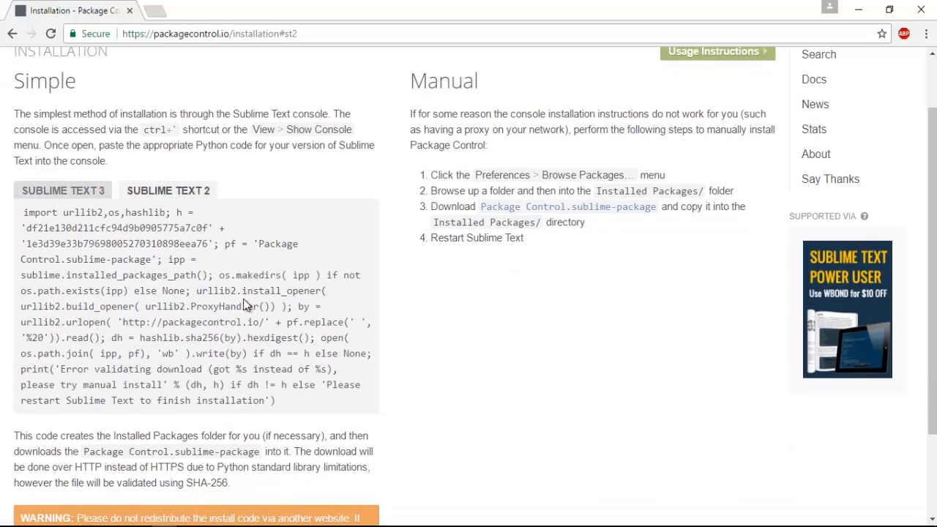
pyautogui.moveTo(275, 401); pyautogui.dragTo(41, 202)
pyautogui.click(42, 199)
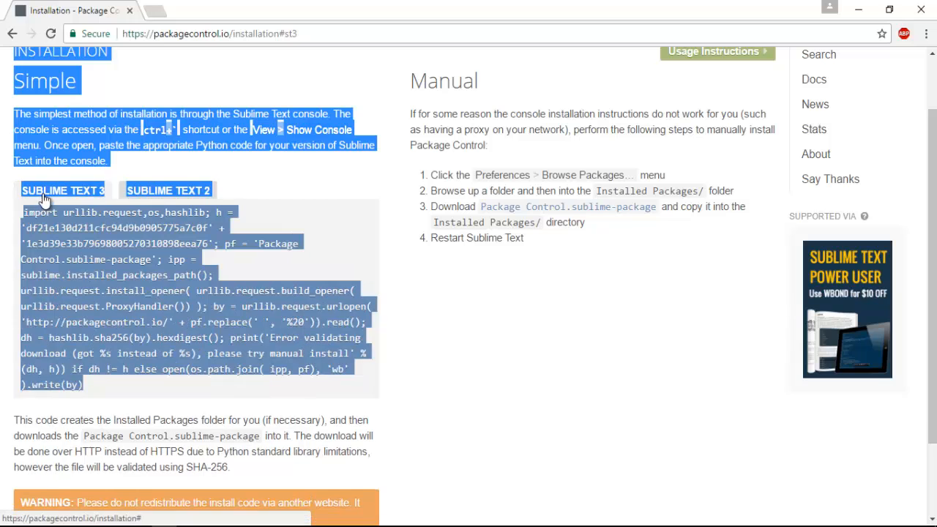
pyautogui.click(284, 190)
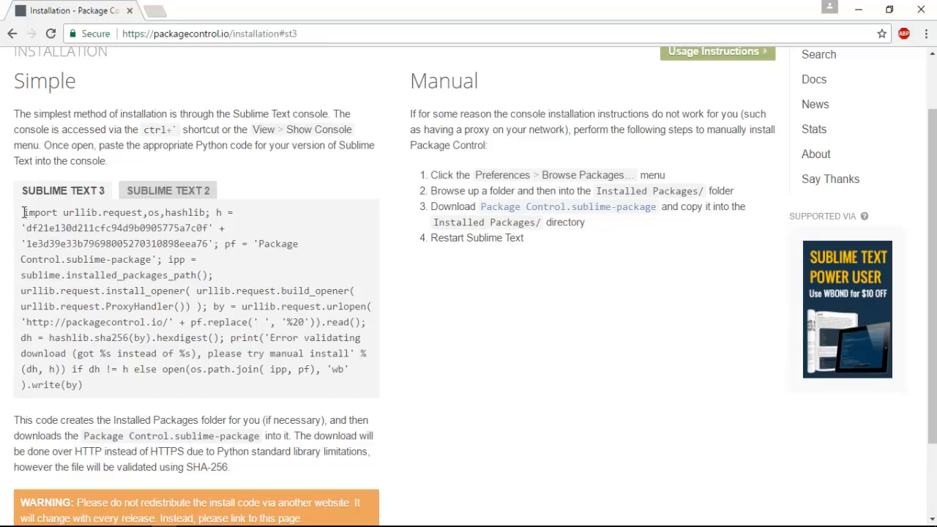
# - Copy the complete Sublime Text 3 install code and run it in the Sublime Text console
pyautogui.moveTo(25, 213); pyautogui.dragTo(128, 386)
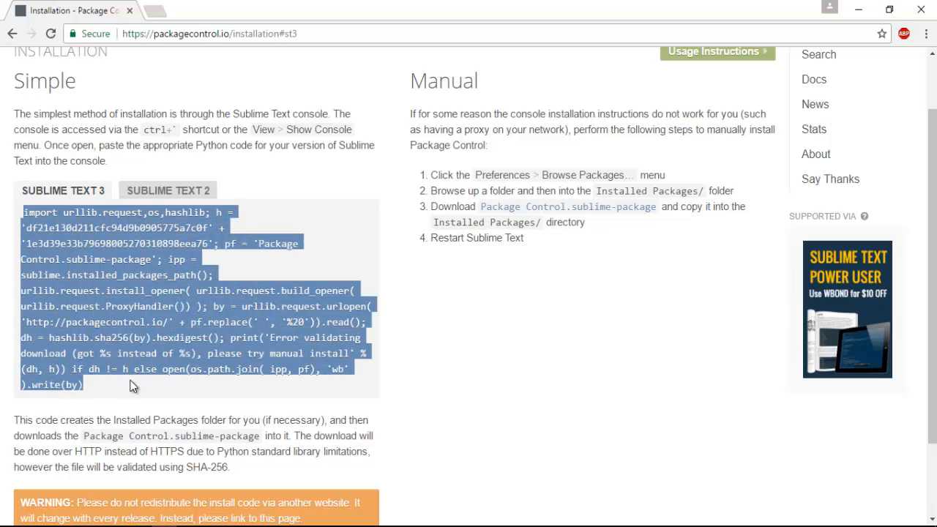
pyautogui.click(189, 526)
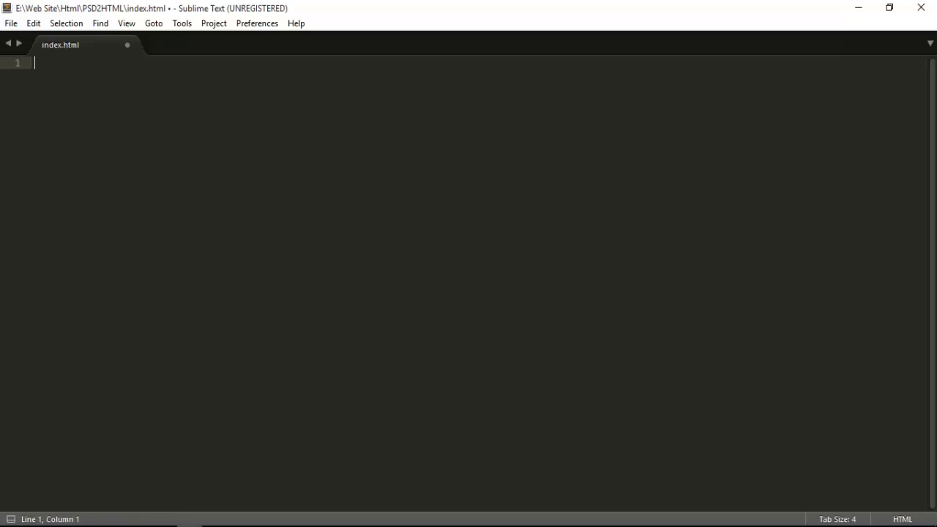
pyautogui.click(128, 25)
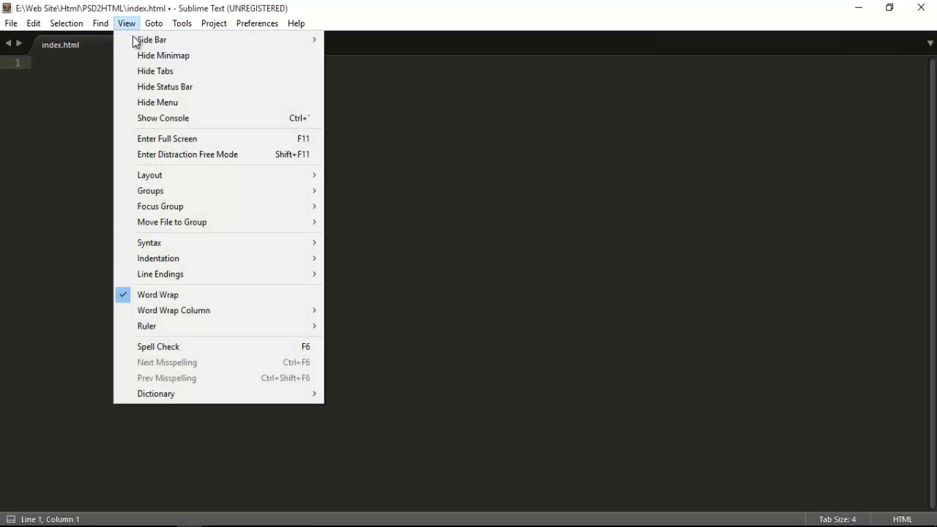
pyautogui.click(207, 121)
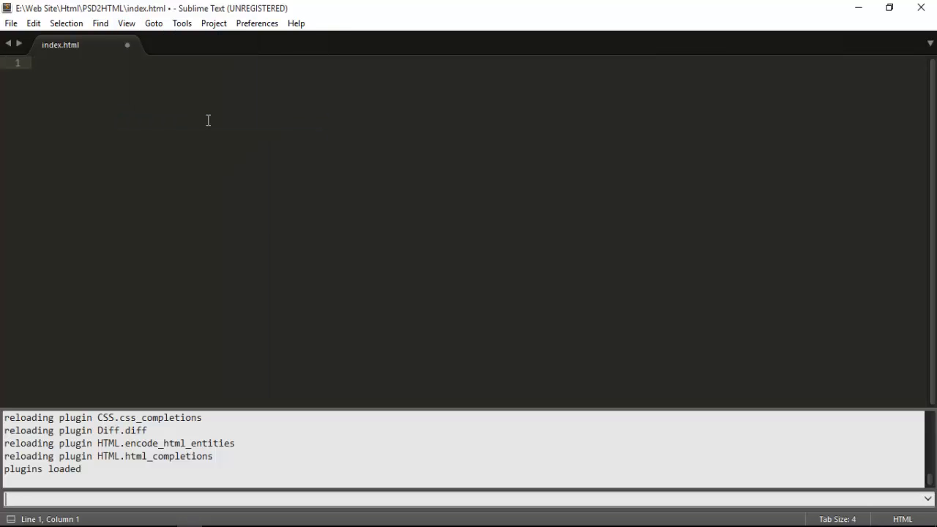
pyautogui.rightClick(87, 498)
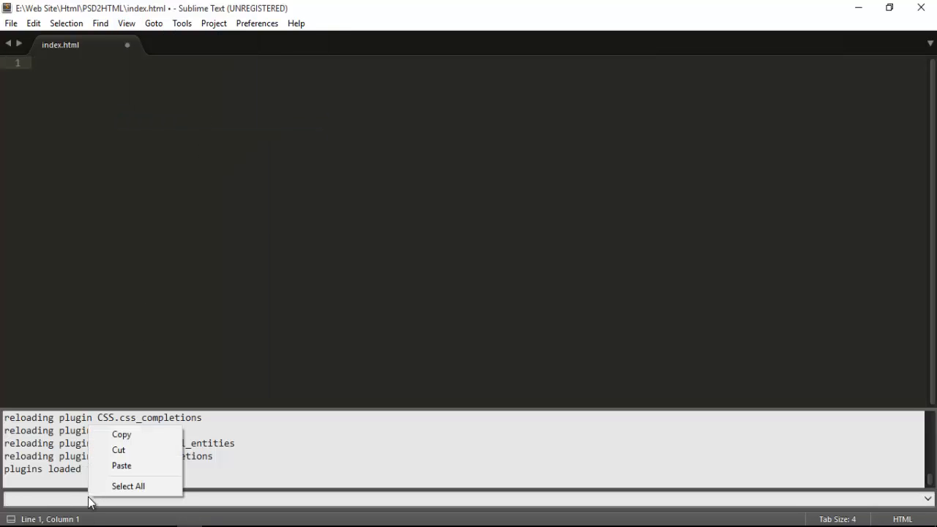
pyautogui.click(110, 467)
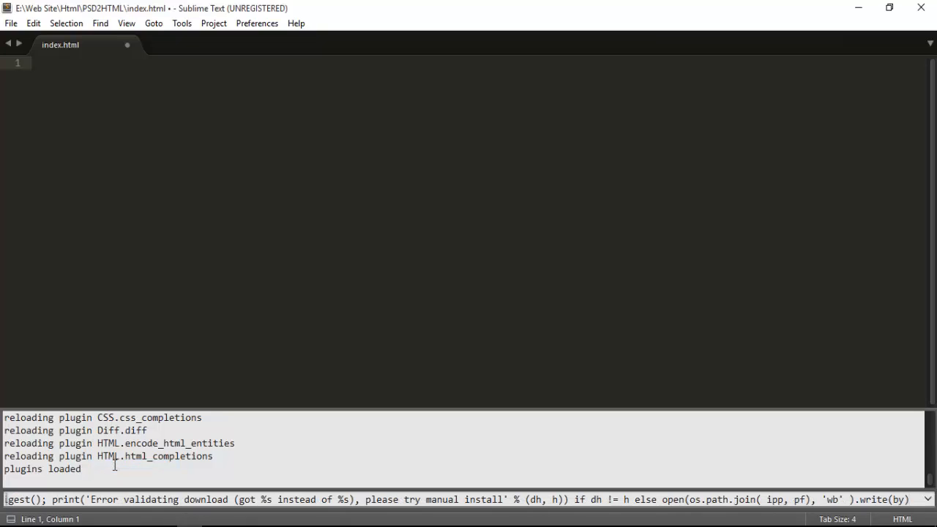
pyautogui.press('Return')
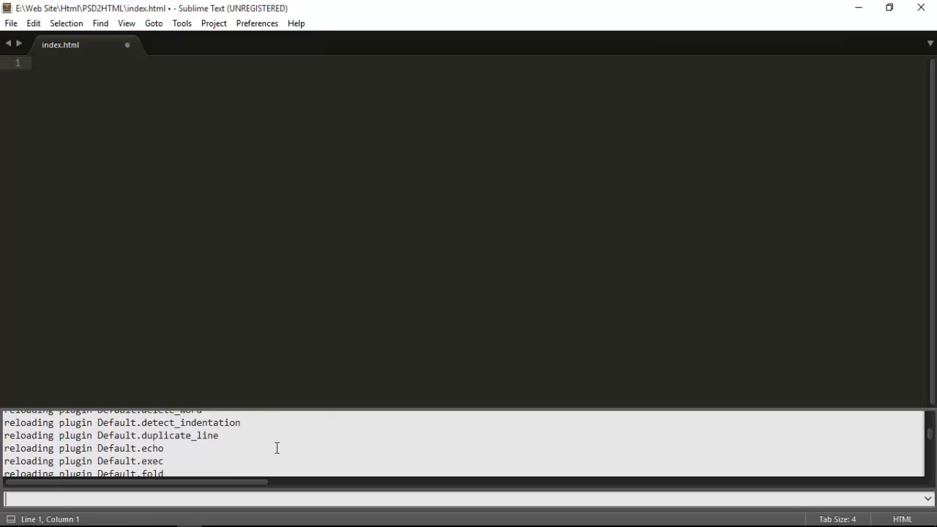
# - Look through the console output and hide the console
pyautogui.scroll(1, 277, 448)
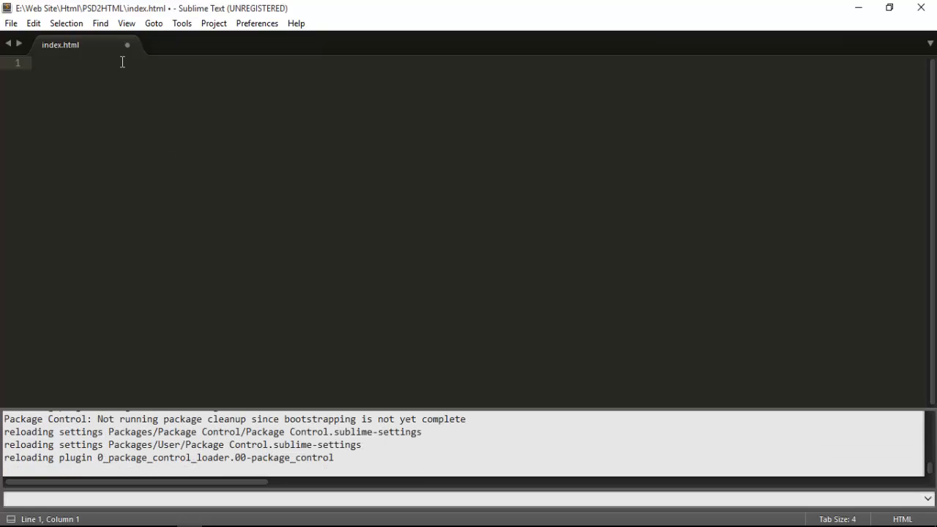
pyautogui.click(126, 23)
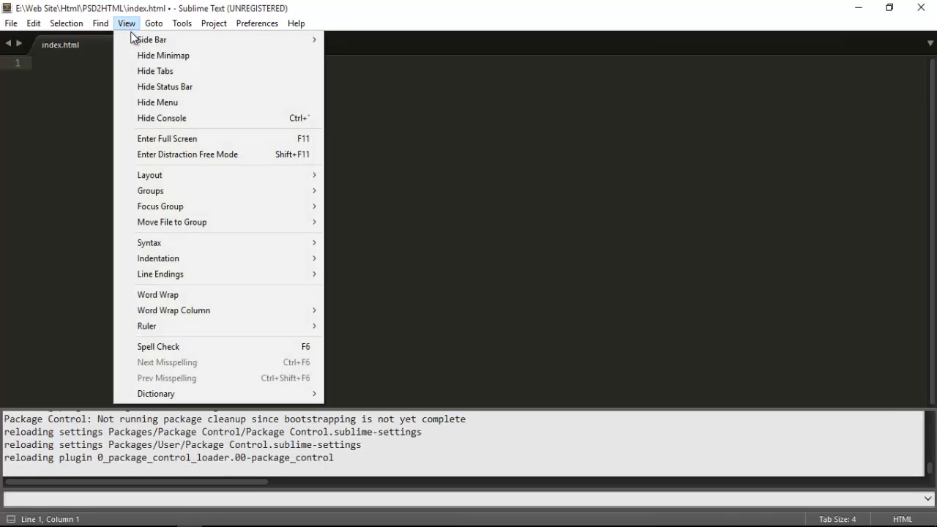
pyautogui.click(161, 119)
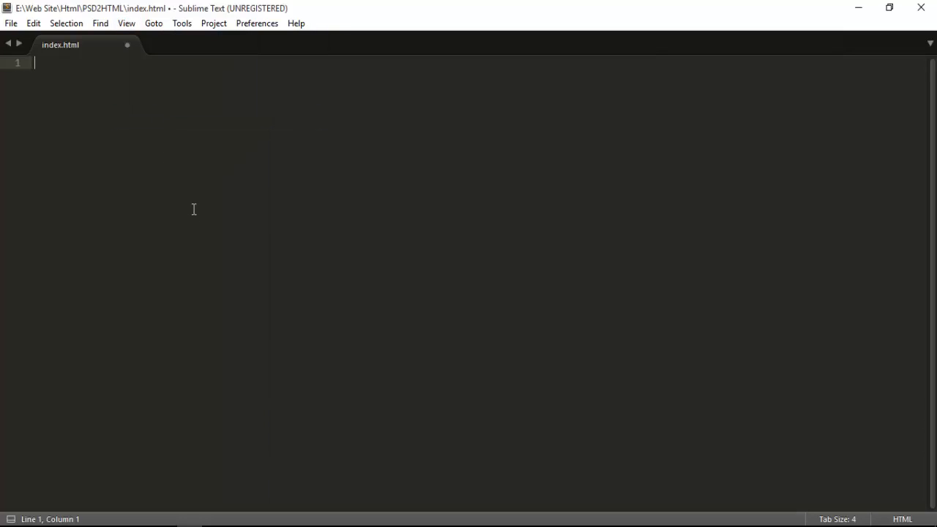
# - Install the Emmet package with Package Control: Install Package, and close the Package Control Messages file
pyautogui.hotkey('ctrl', 'shift', 'p')
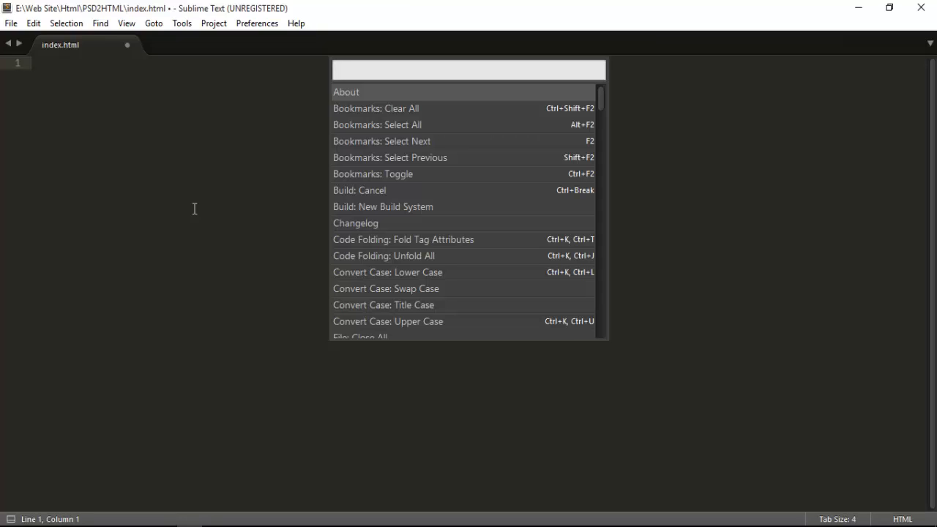
pyautogui.write('ins')
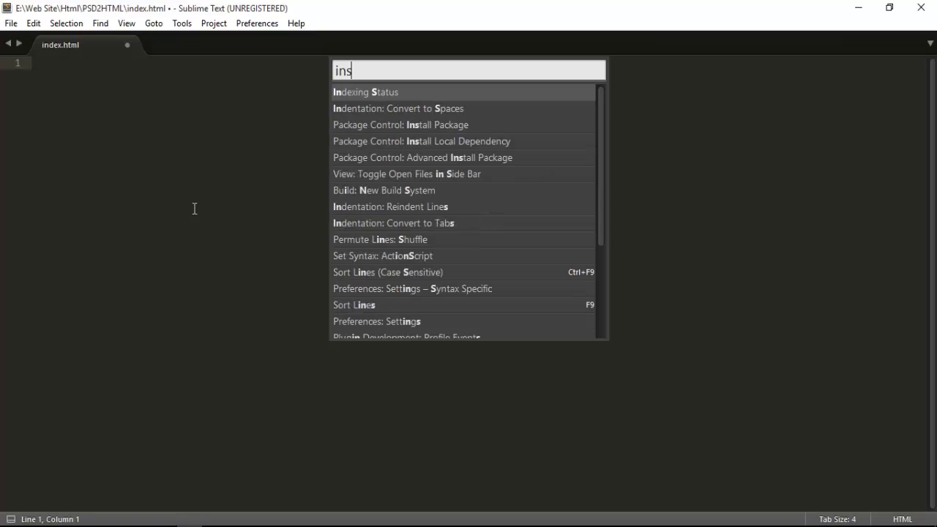
pyautogui.write('tall')
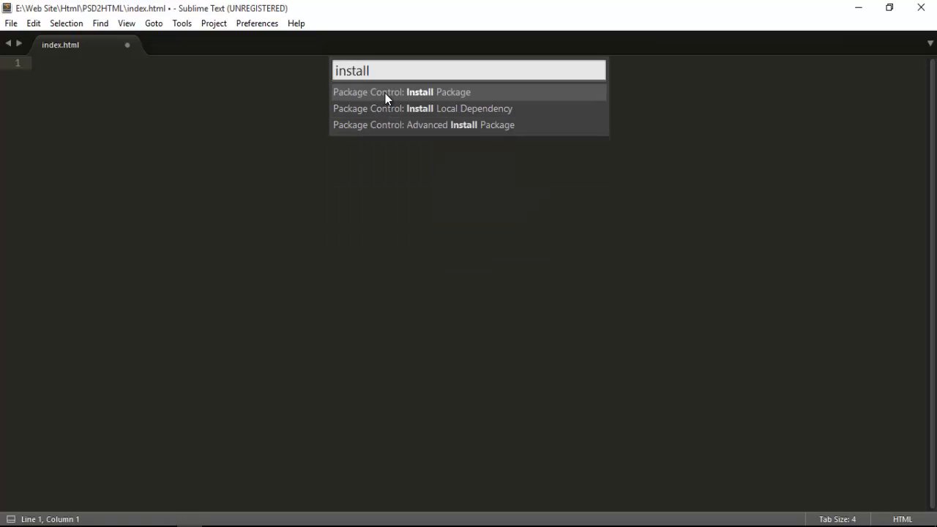
pyautogui.click(458, 93)
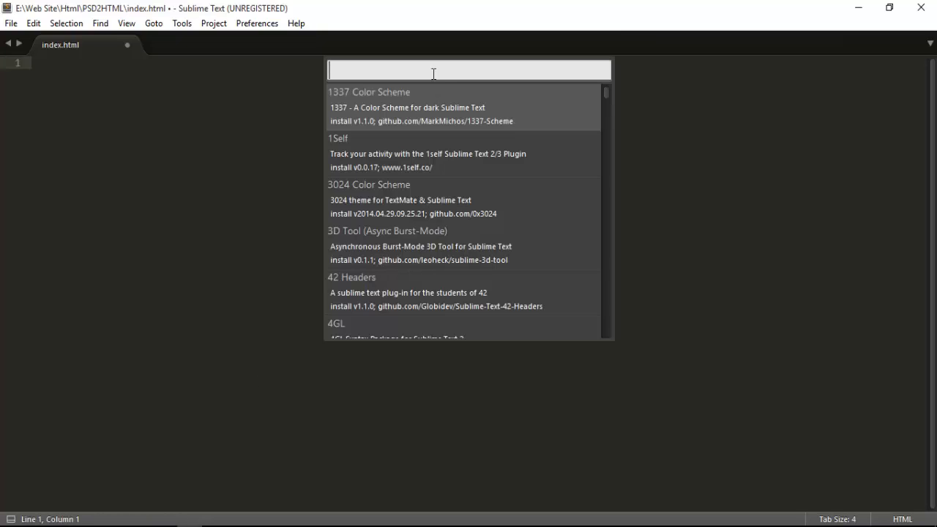
pyautogui.write('mmet')
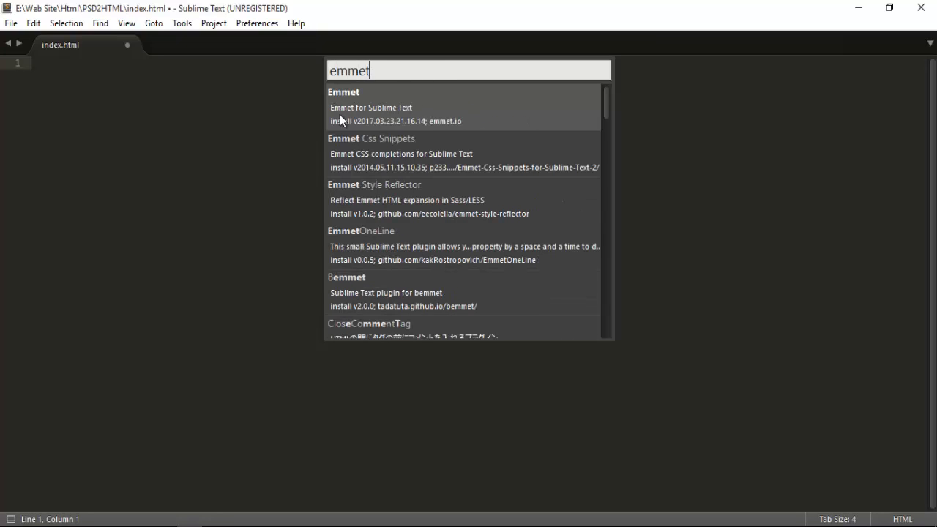
pyautogui.click(456, 108)
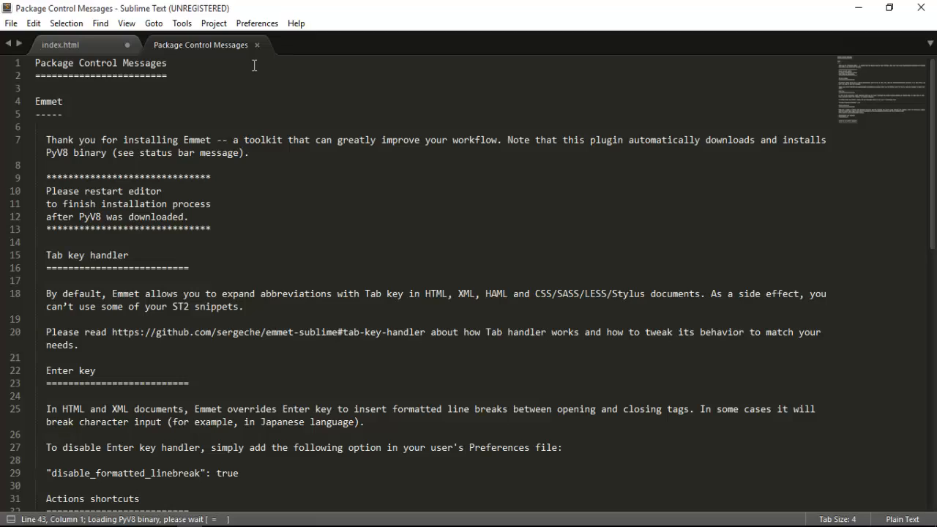
pyautogui.click(257, 45)
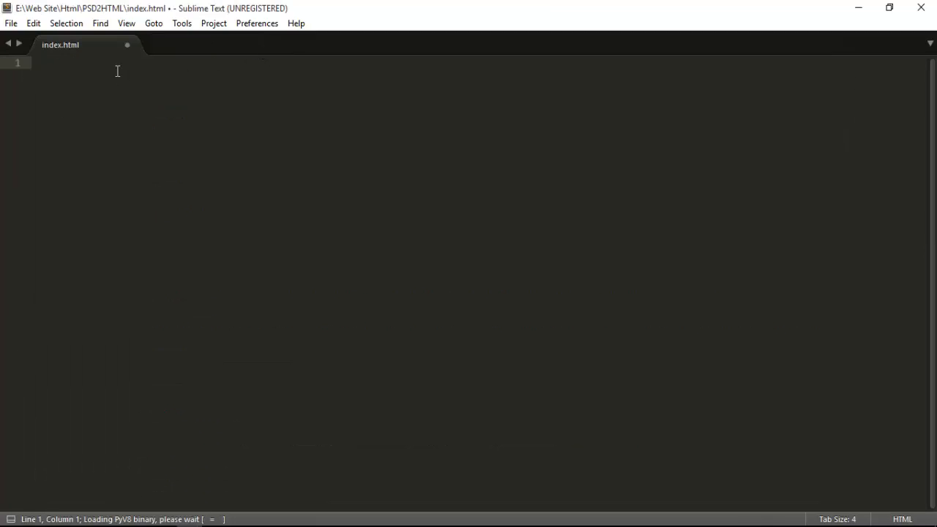
# - Expand the Emmet abbreviation html:5 into an HTML5 document skeleton in index.html
pyautogui.write('html:5')
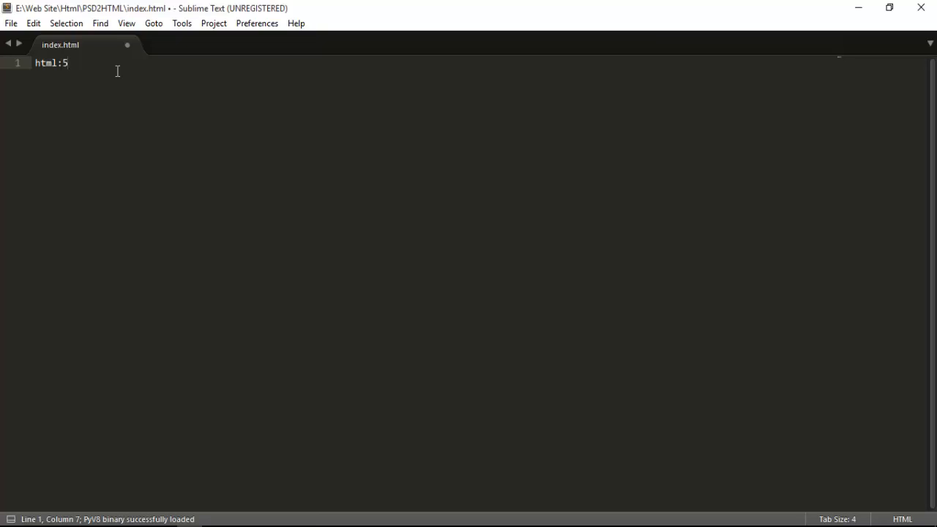
pyautogui.press('Tab')
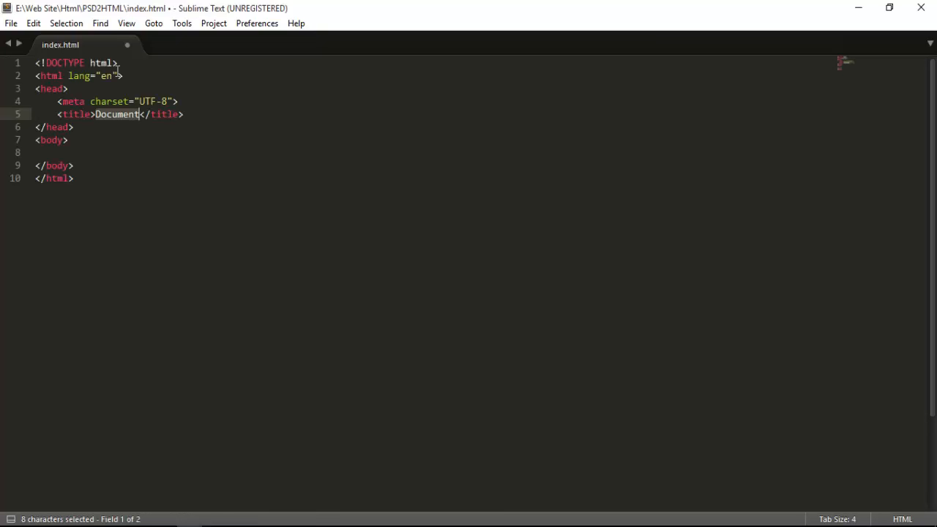
# - Highlight the whole generated HTML5 skeleton to review it
pyautogui.click(86, 181)
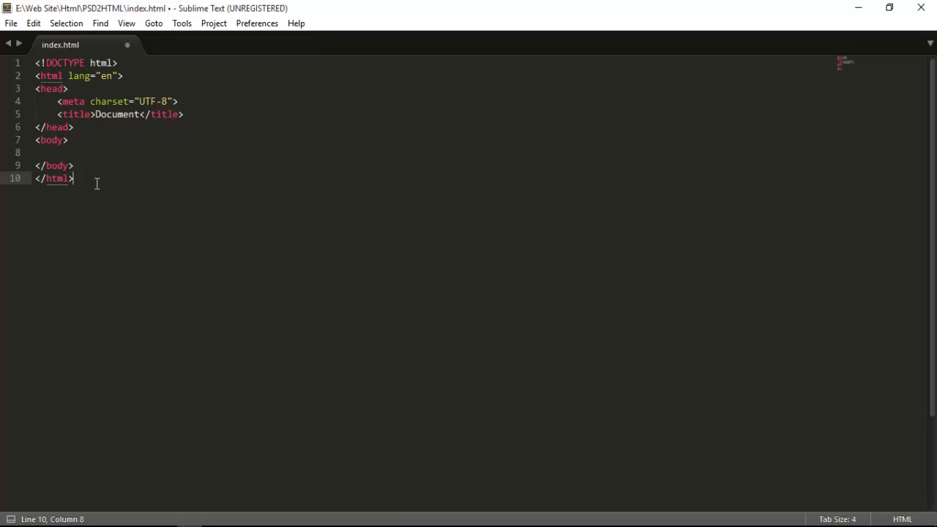
pyautogui.moveTo(93, 180); pyautogui.dragTo(12, 62)
pyautogui.click(90, 176)
pyautogui.moveTo(90, 177); pyautogui.dragTo(3, 59)
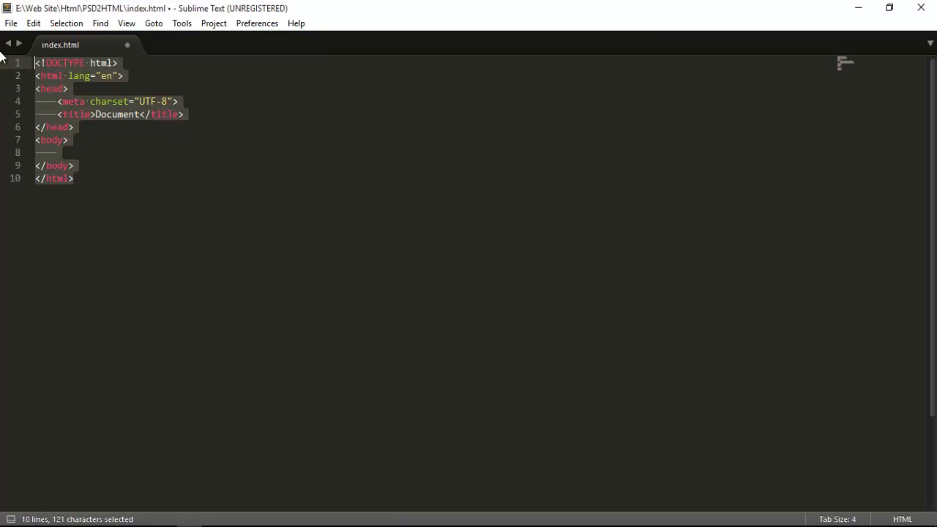
pyautogui.click(79, 178)
# - Expand the Emmet abbreviation div>(header>ul>li*4>a)+footer>p on the empty line inside the body
pyautogui.click(80, 153)
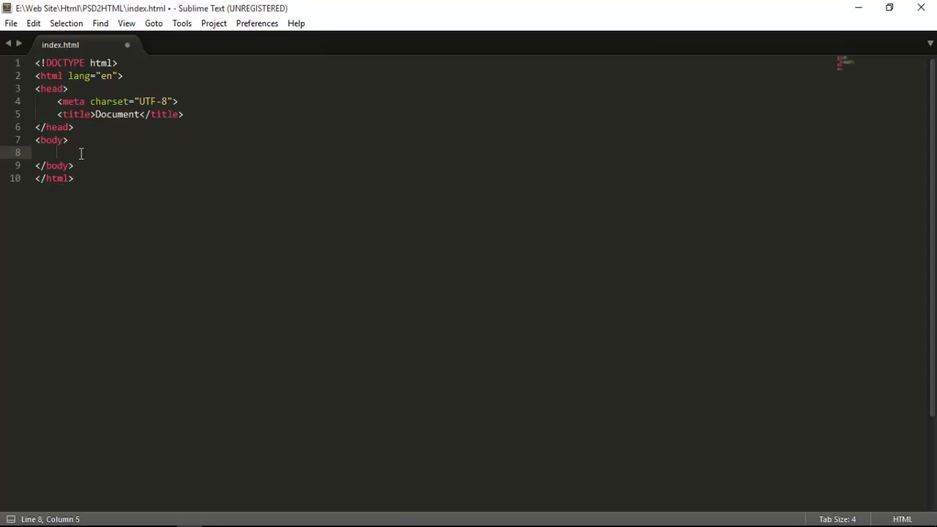
pyautogui.write('div>')
pyautogui.write('(header>u')
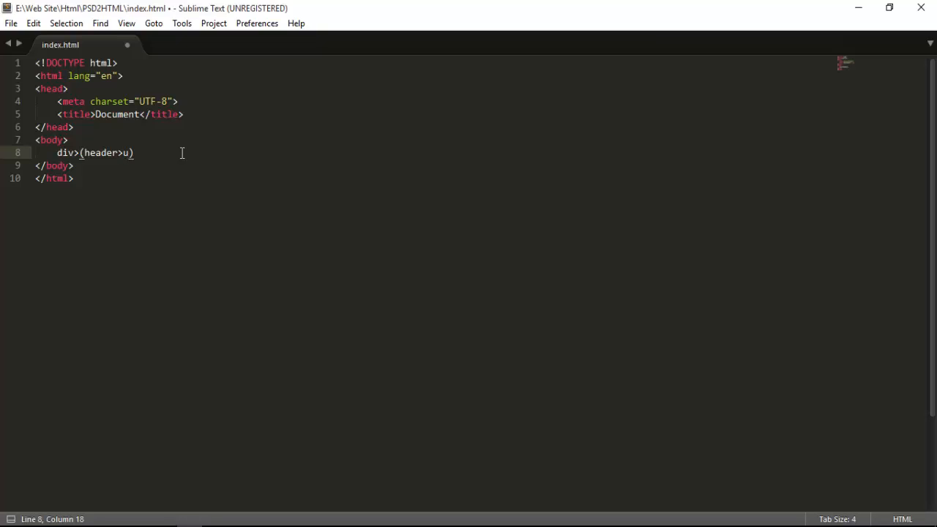
pyautogui.write('l>li*4>a)+footer>p')
pyautogui.press('Tab')
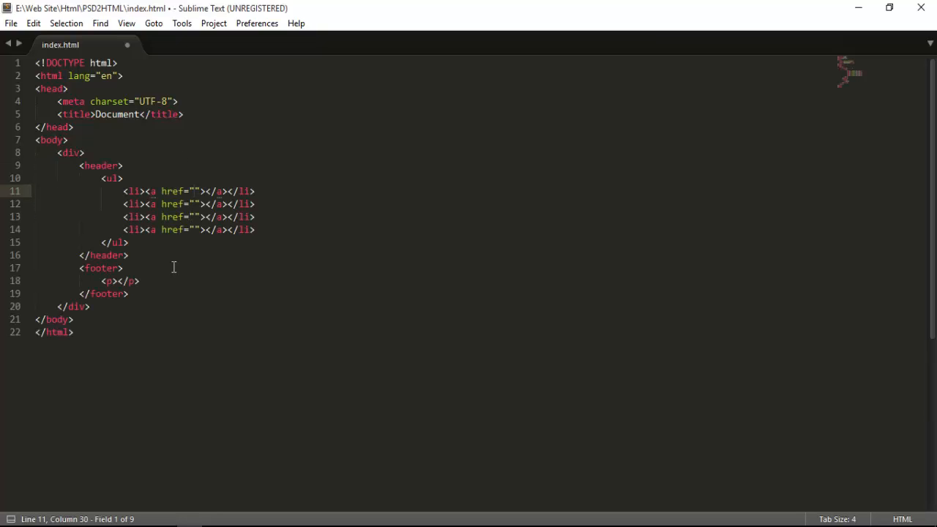
# - Examine the generated div, header, ul, li and footer tags in the body, highlighting the whole div block
pyautogui.doubleClick(68, 152)
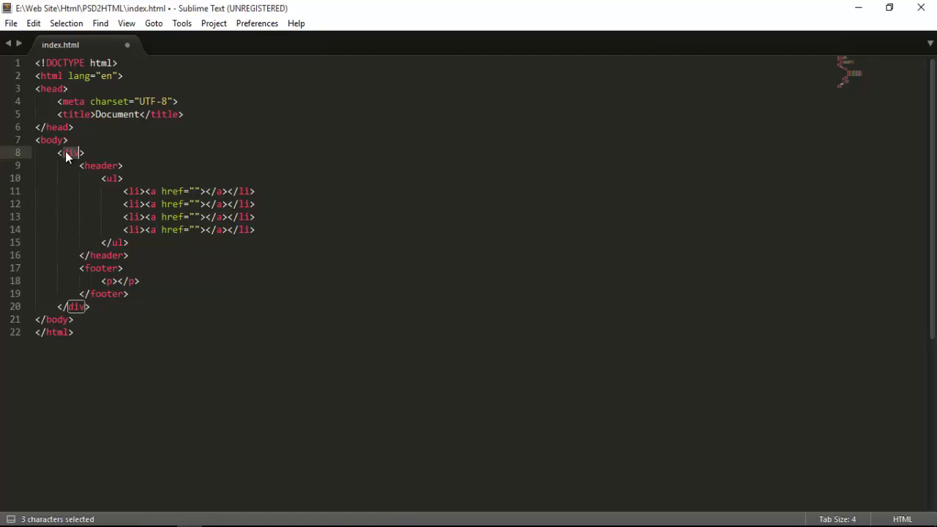
pyautogui.doubleClick(101, 166)
pyautogui.doubleClick(113, 178)
pyautogui.click(135, 190)
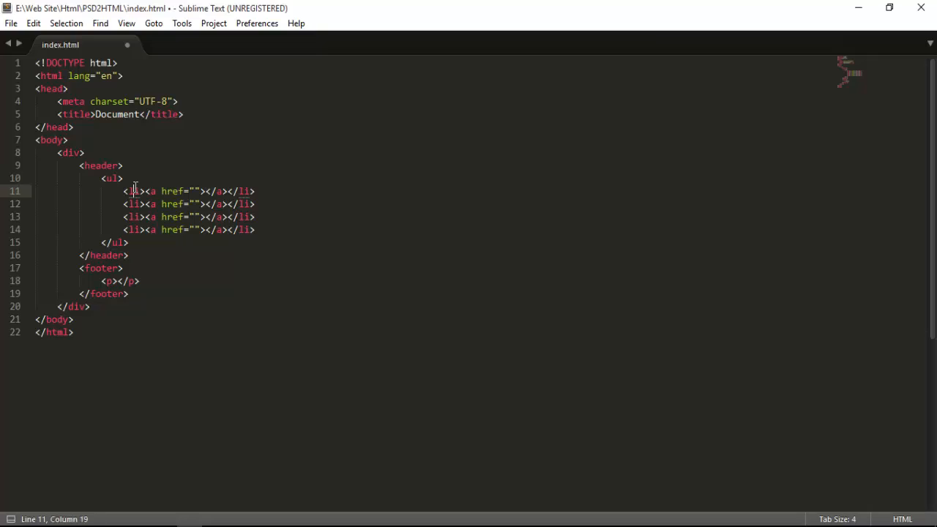
pyautogui.doubleClick(135, 189)
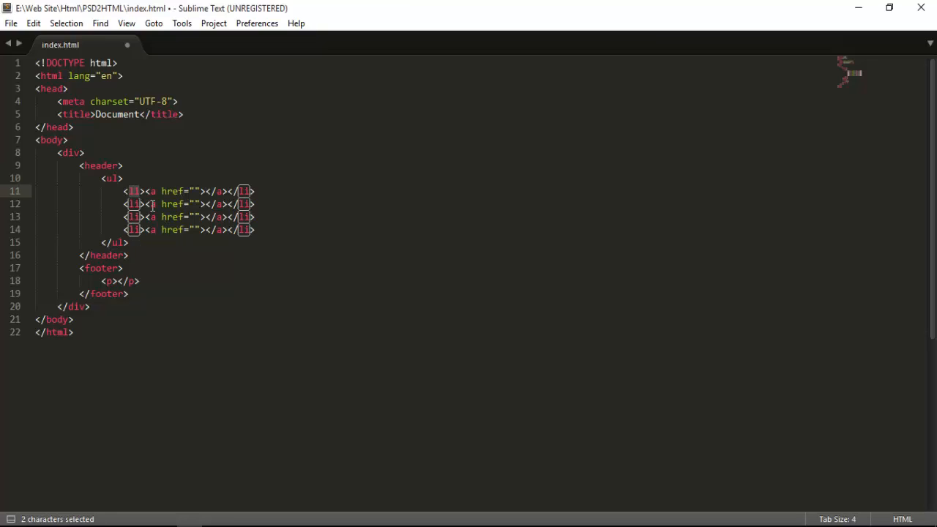
pyautogui.click(112, 268)
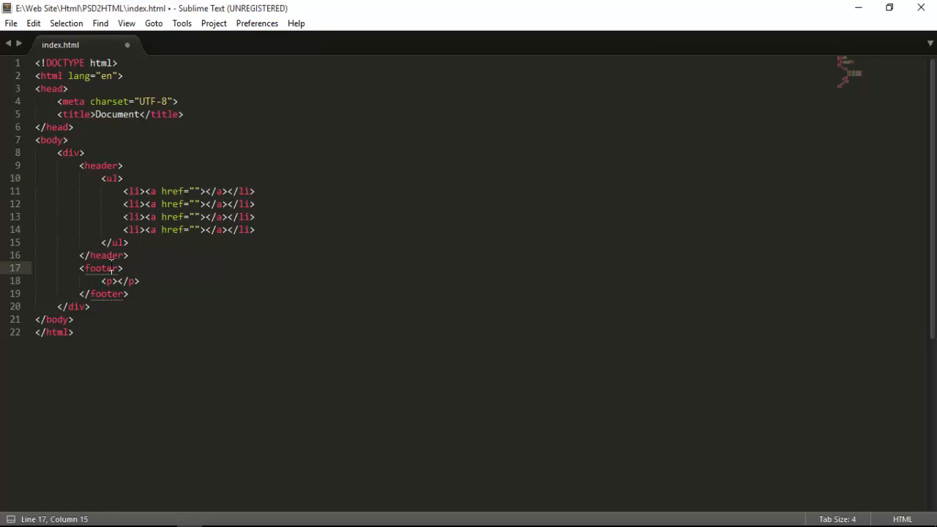
pyautogui.click(138, 297)
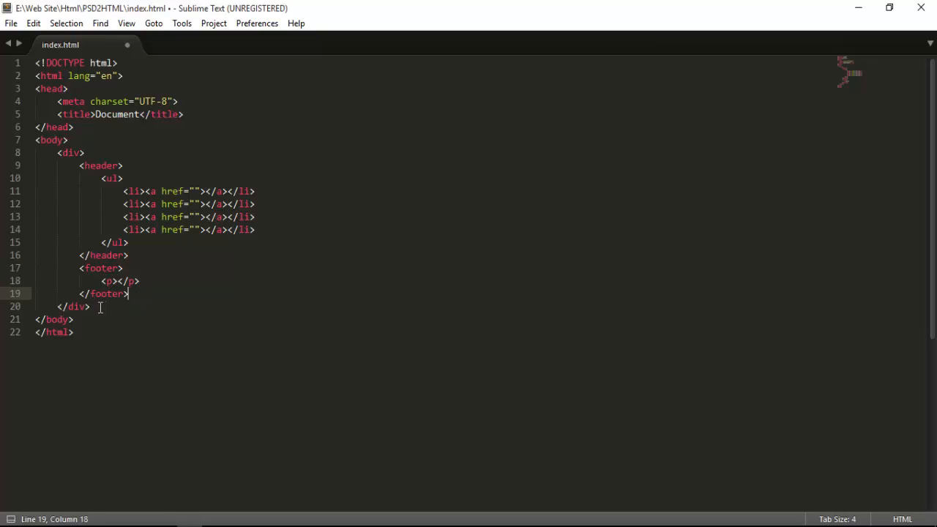
pyautogui.moveTo(100, 308); pyautogui.dragTo(51, 157)
pyautogui.click(113, 308)
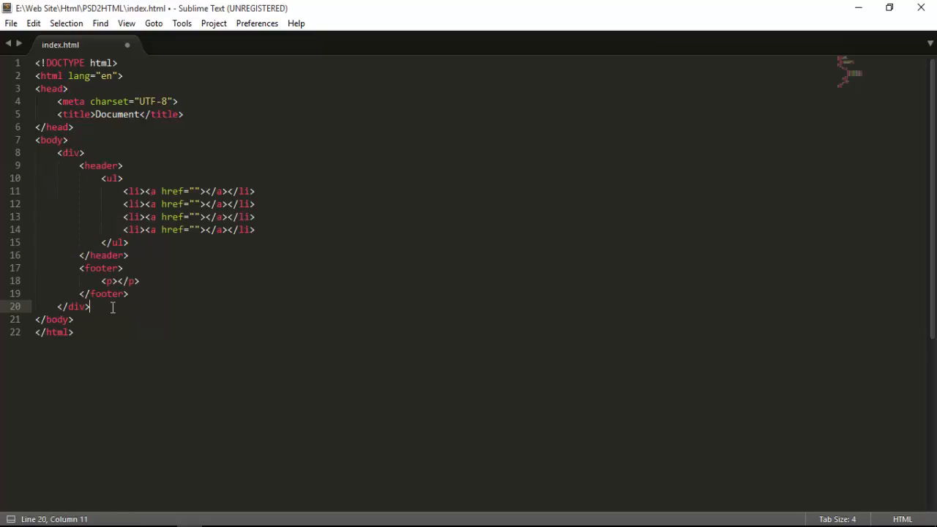